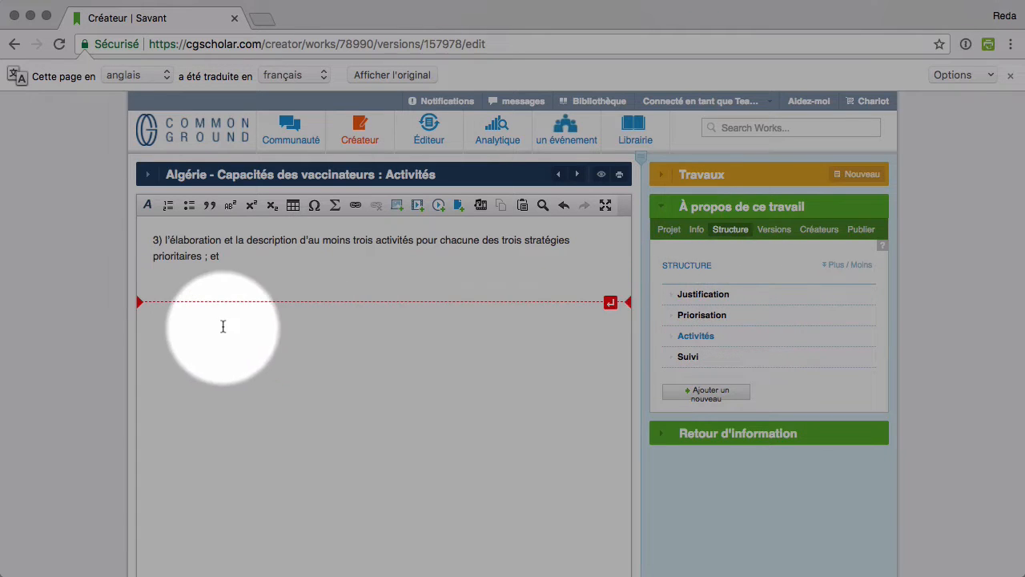
- Add three lines below the introductory paragraph reading "Stratégie 1", "Stratégie 2" and "Stratégie 3"
text(Strat)
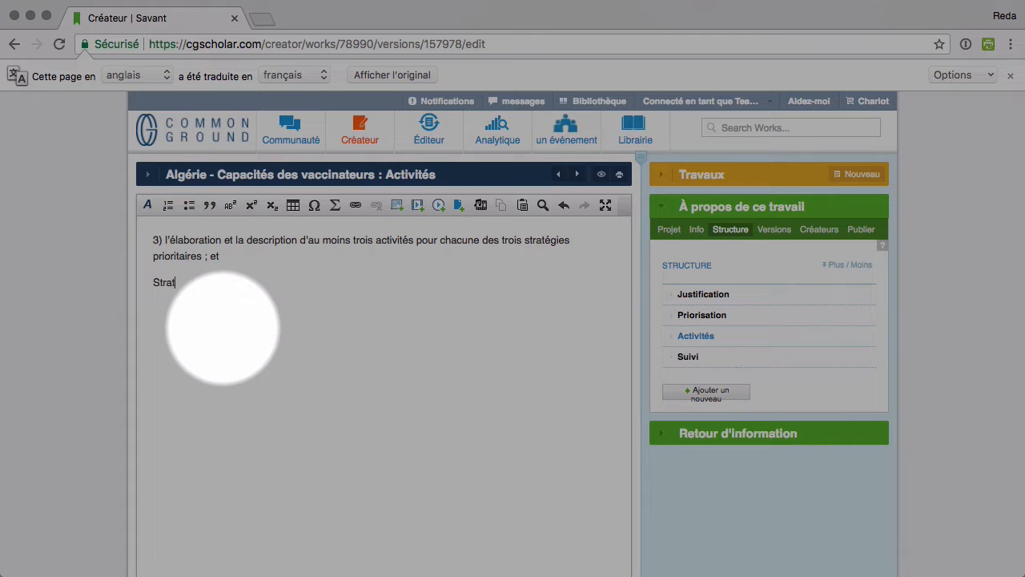
text(égie 1 )
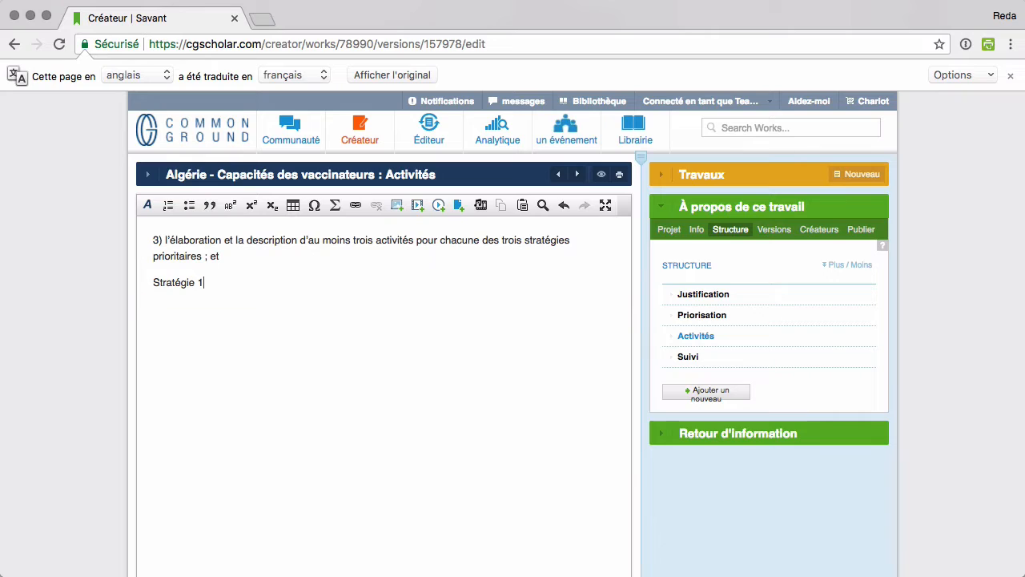
text(Stratégie 2)
key(Return)
text(S)
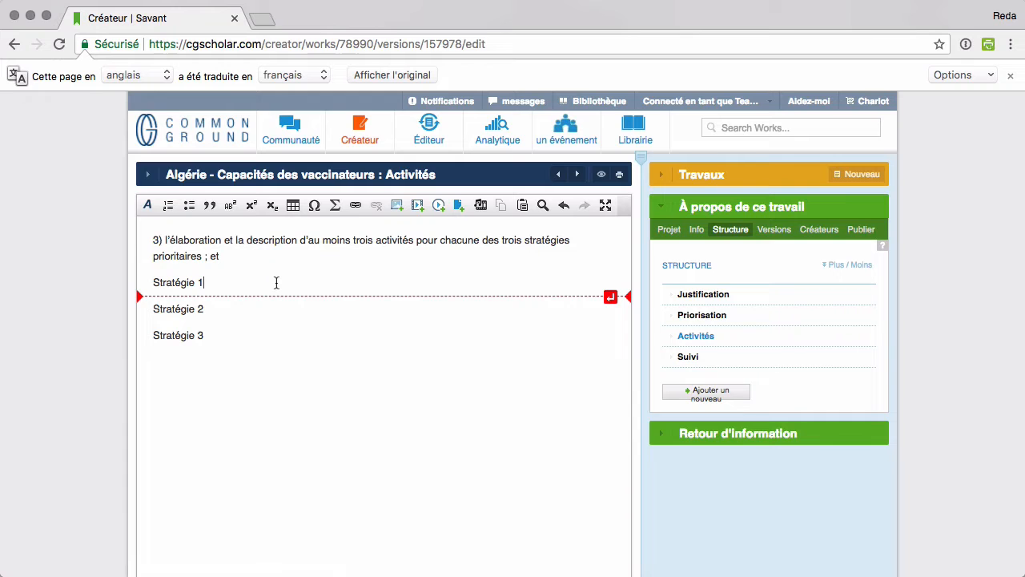
- Start a new table on an empty line below "Stratégie 1", with 4 rows, 4 columns and a width of 100%
key(Return)
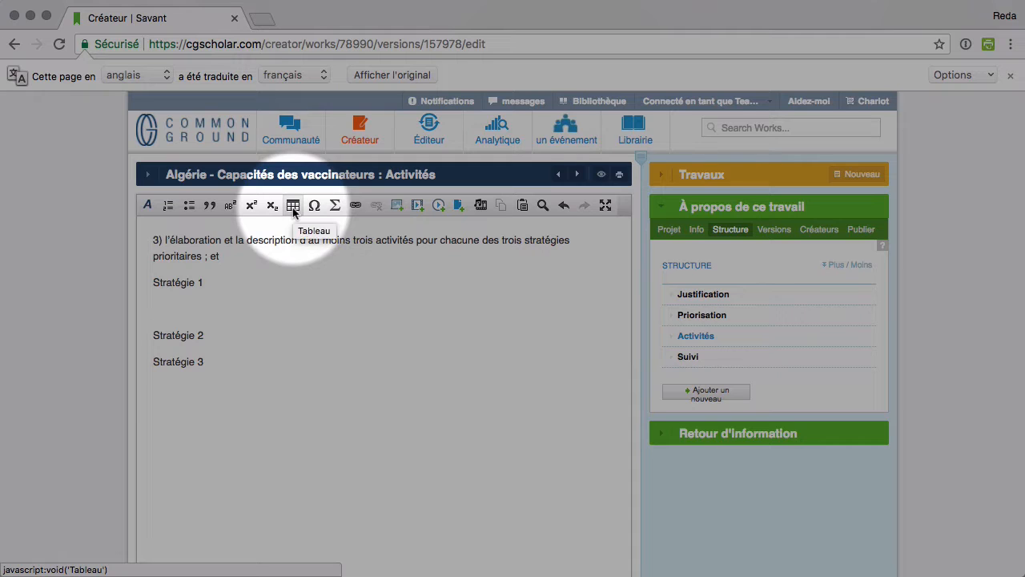
click(293, 205)
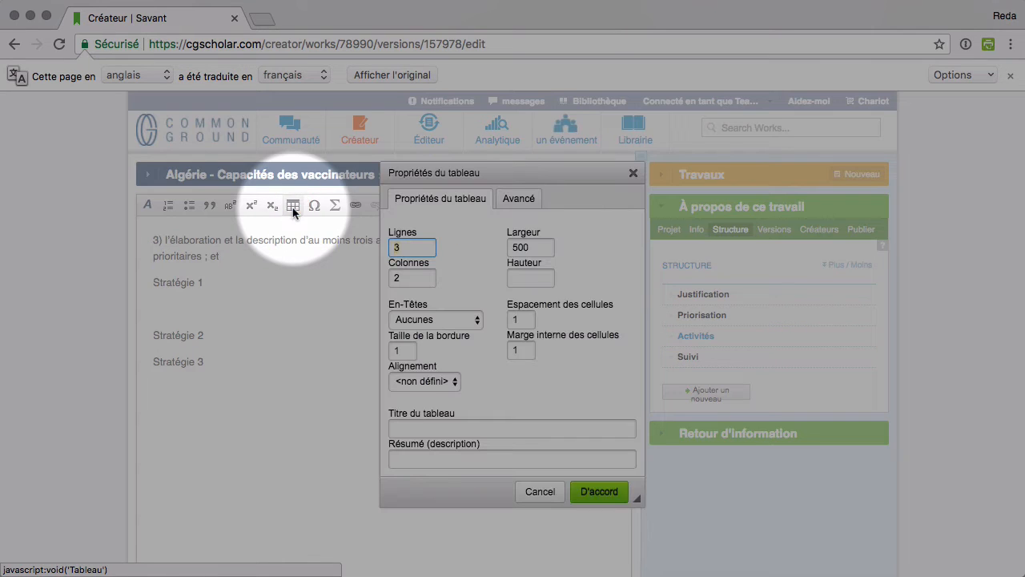
text(4)
click(415, 277)
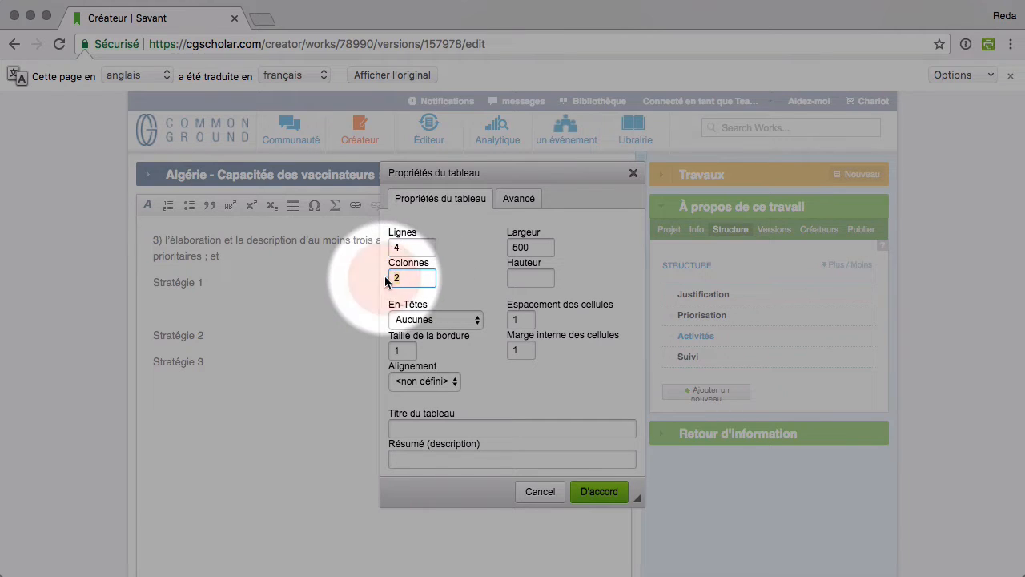
key(BackSpace)
text(4)
double_click(521, 247)
text(100)
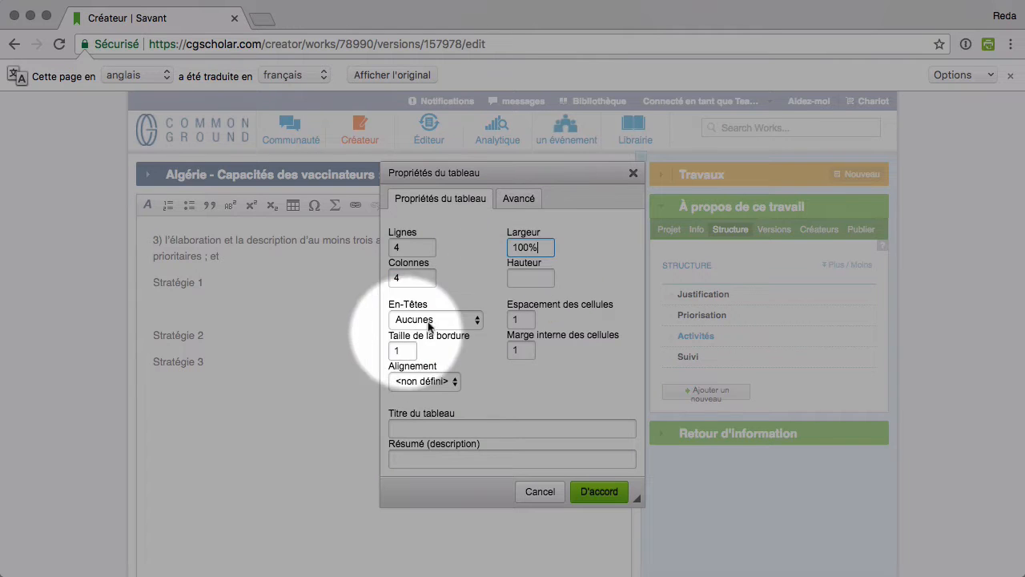
- Set the table's headers to "Les deux" and its alignment to "Gauche", and insert it
click(436, 319)
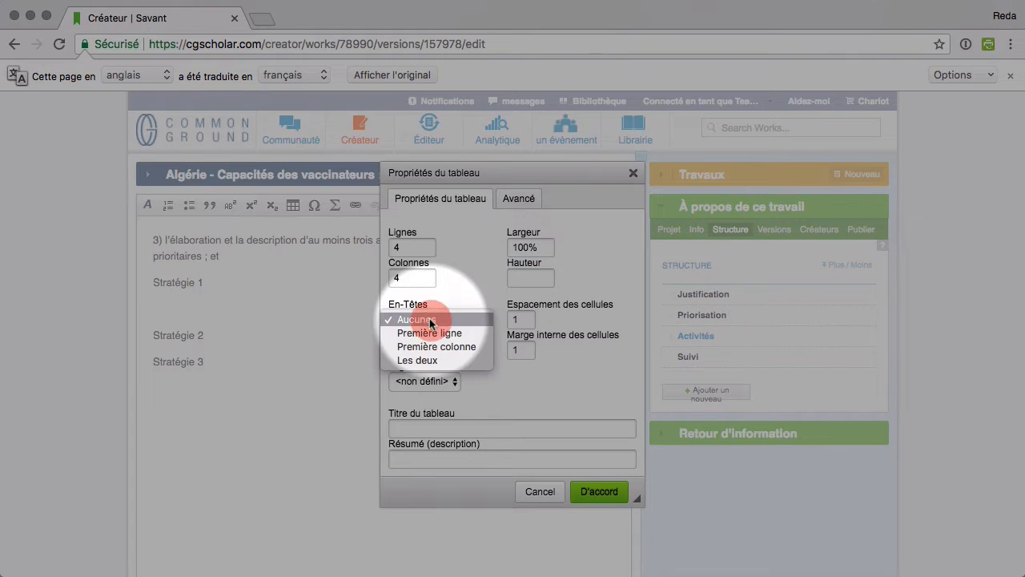
click(441, 359)
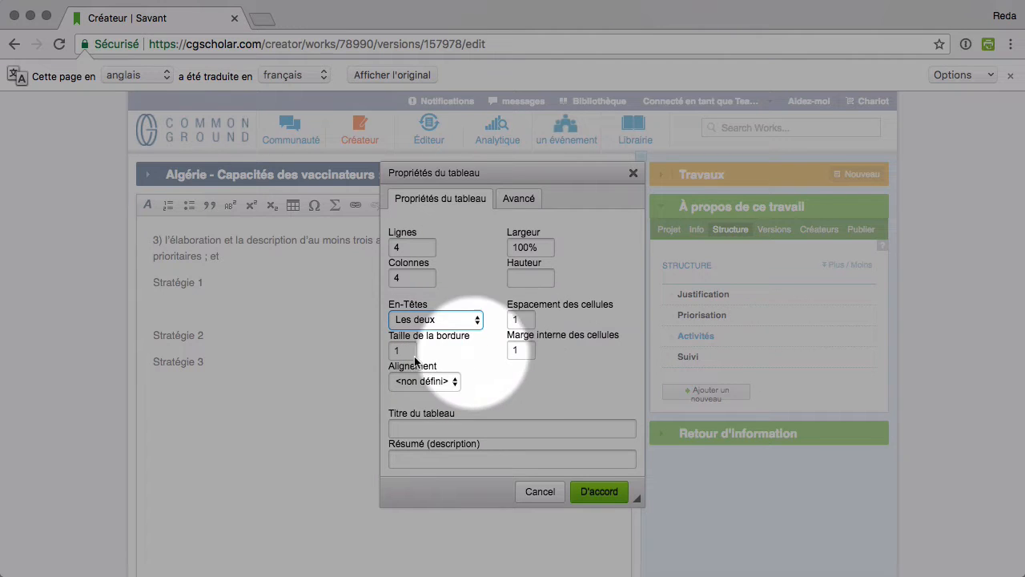
click(434, 381)
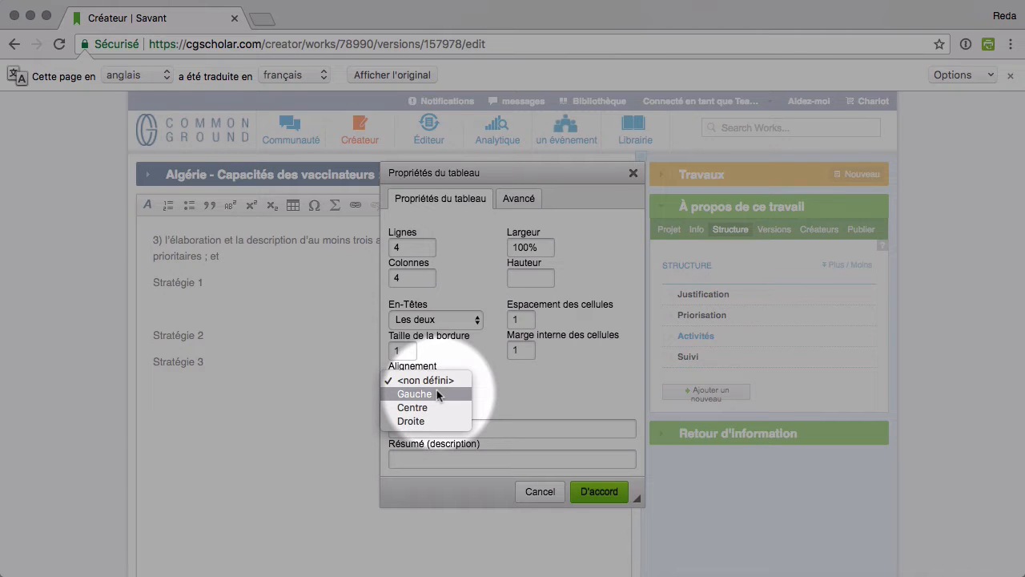
click(437, 391)
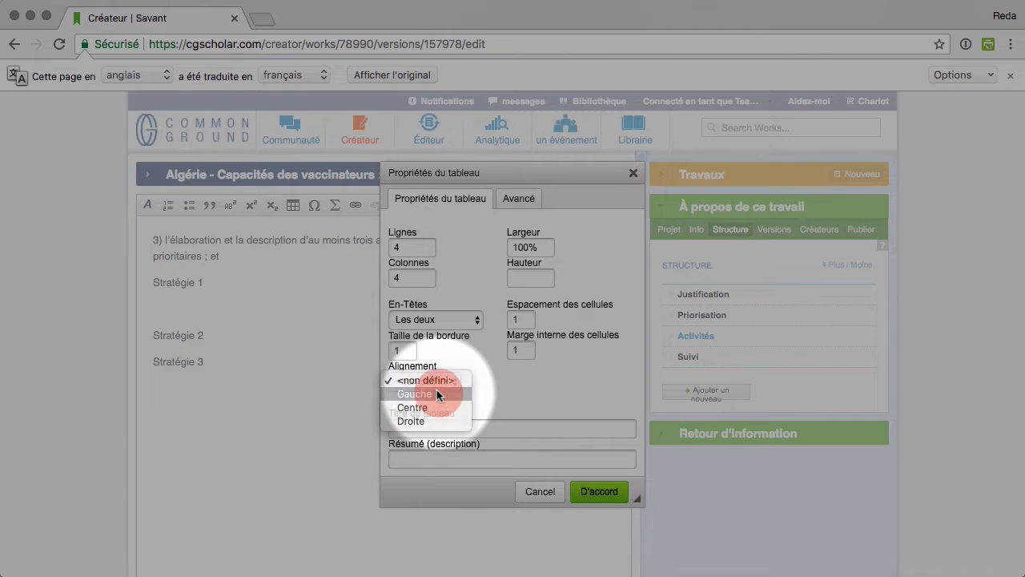
click(596, 490)
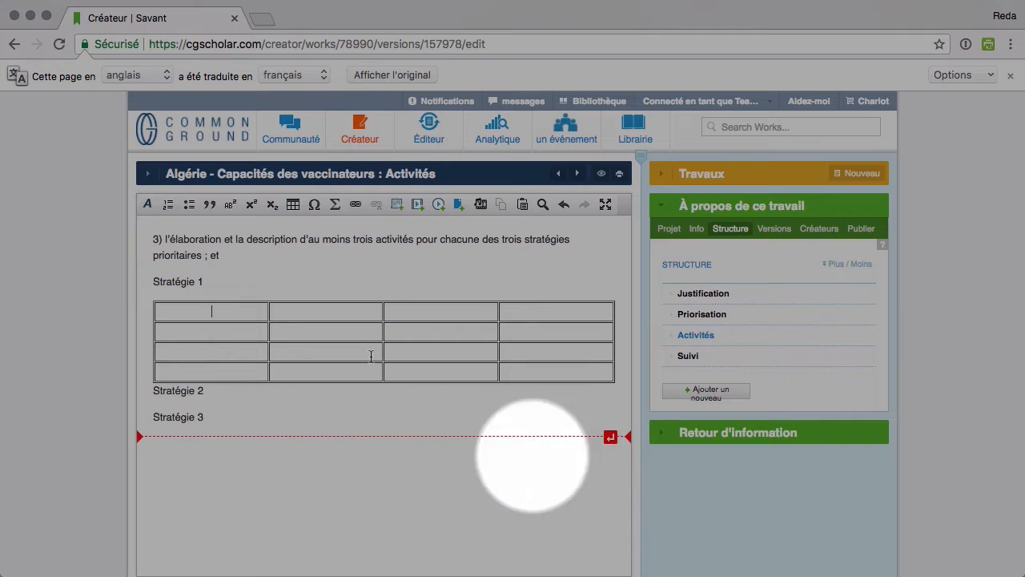
- Insert a table below "Stratégie 2" with 4 rows, 4 columns, 100% width and headers set to "Les deux"
click(212, 390)
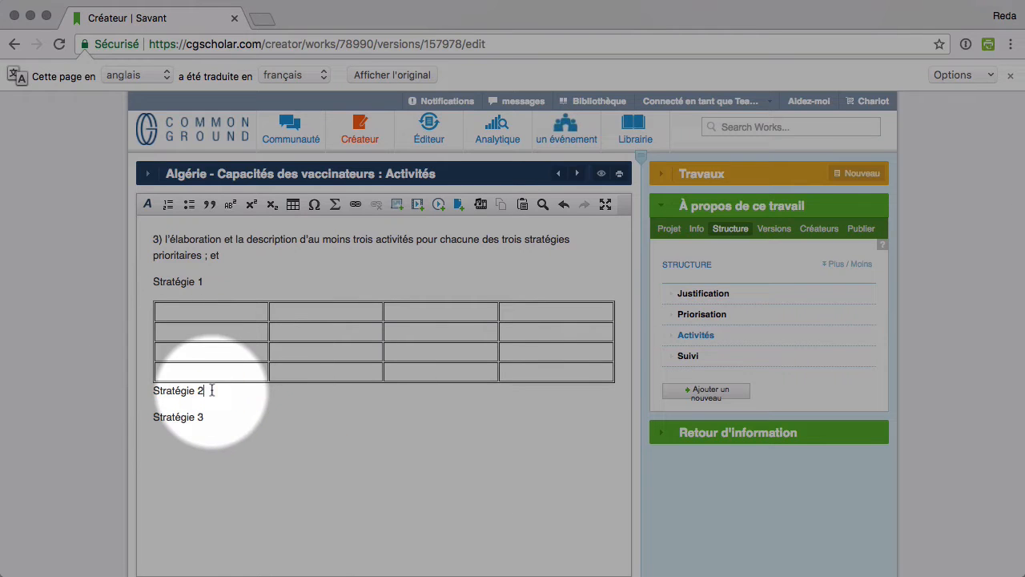
key(Return)
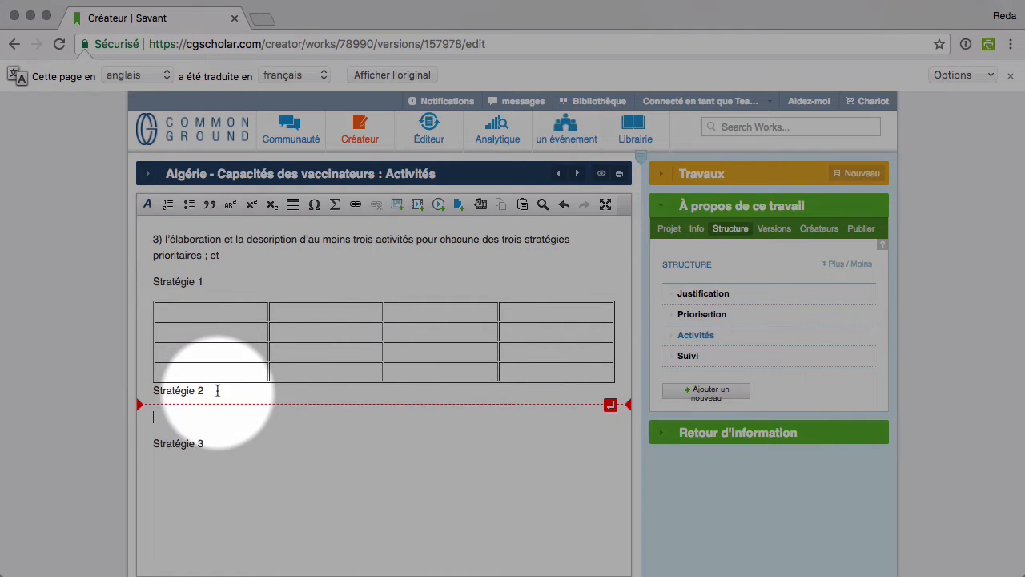
click(293, 205)
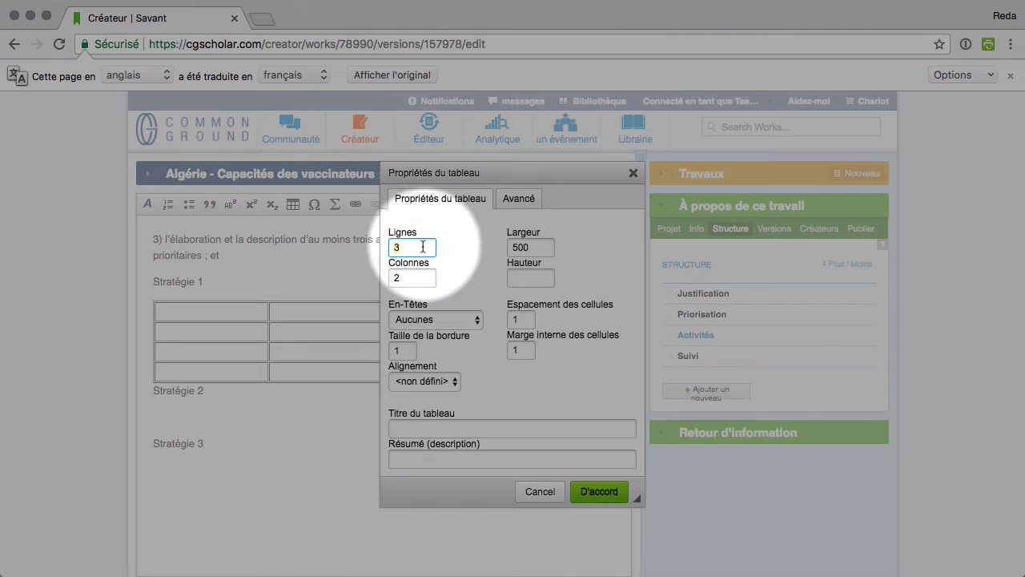
text(4)
key(Tab)
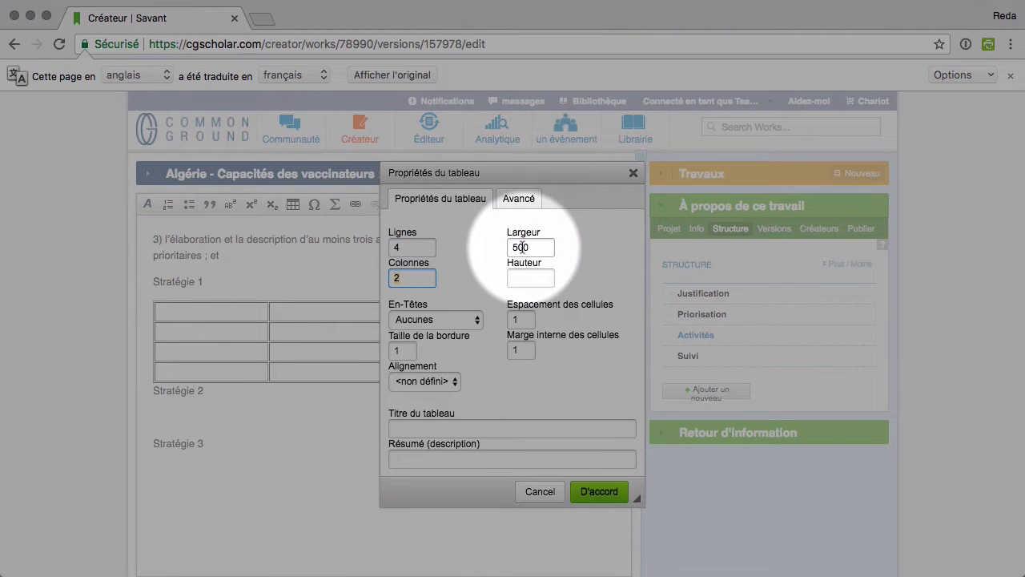
text(4)
double_click(520, 247)
text(100)
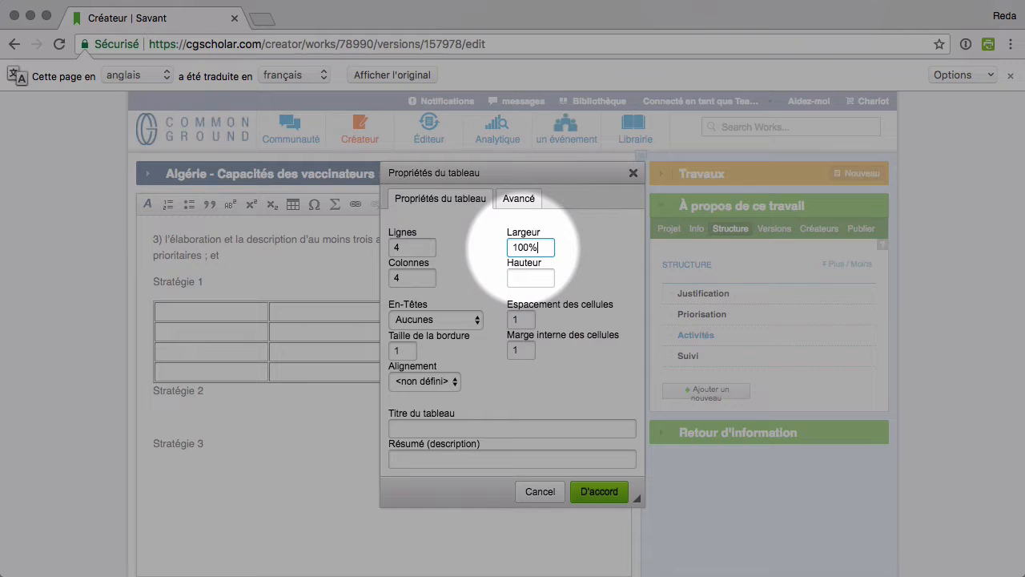
click(444, 319)
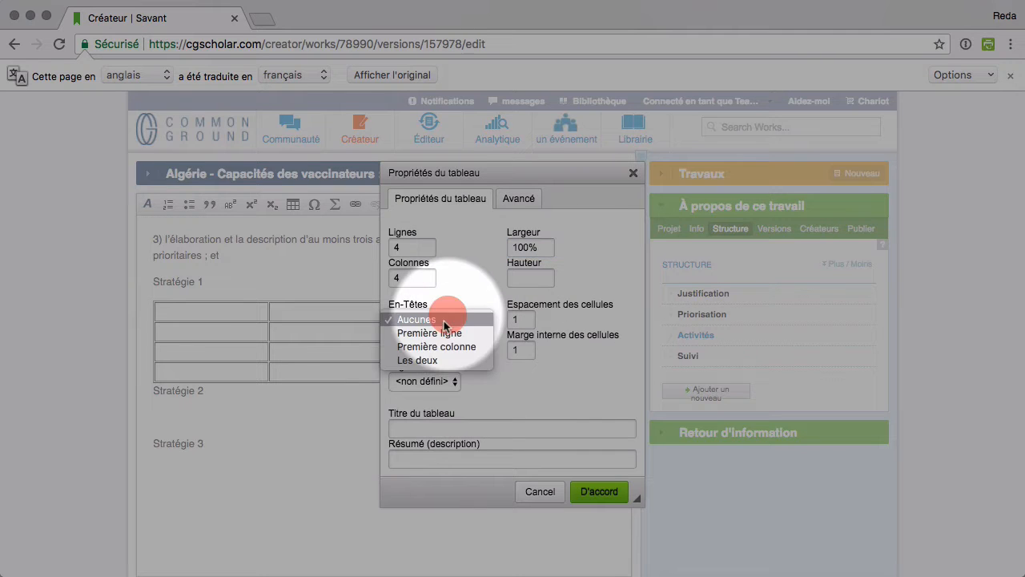
click(433, 358)
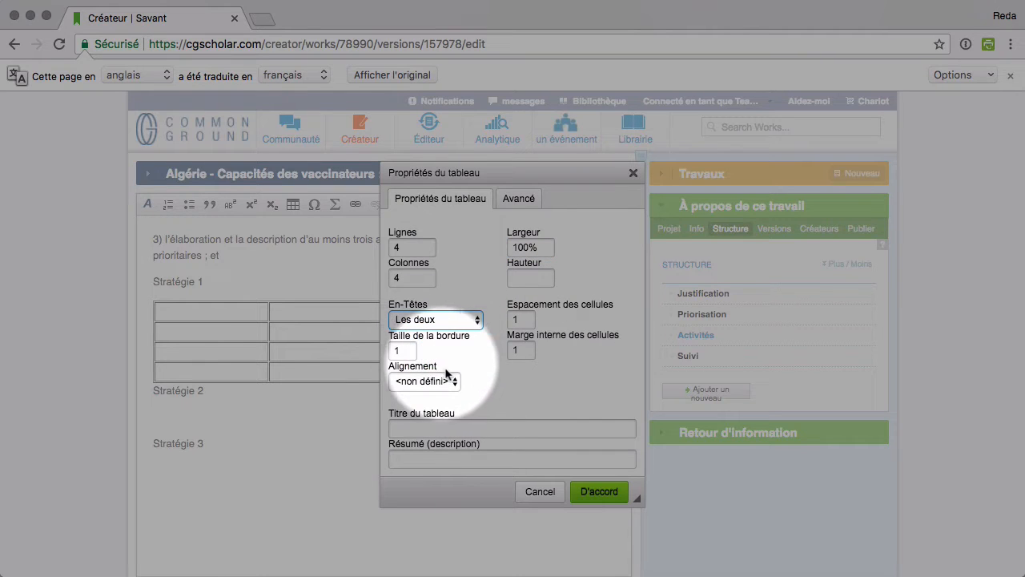
click(576, 496)
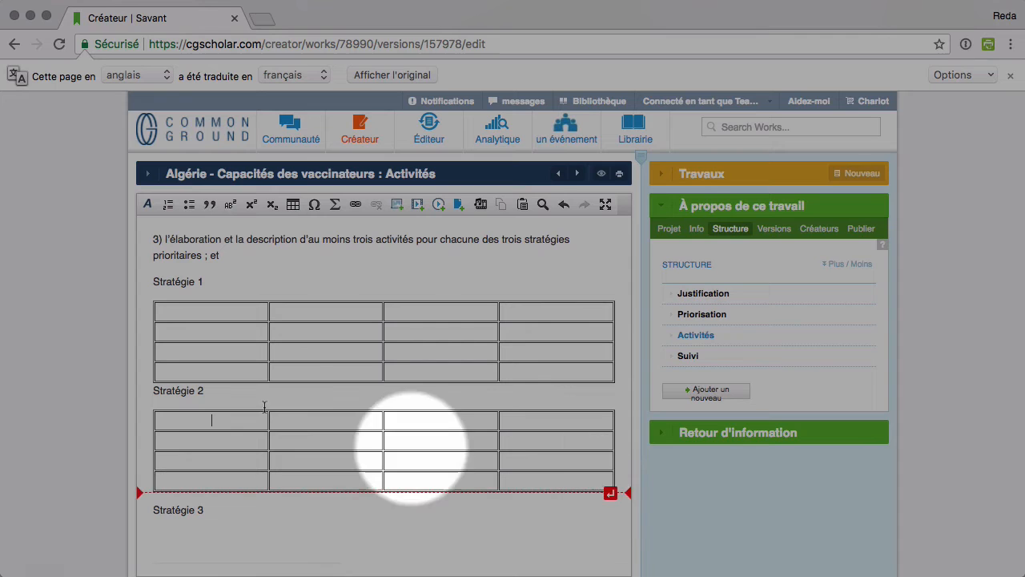
- Insert a table below "Stratégie 3" with 4 rows, 4 columns, 100% width and headers set to "Les deux"
click(217, 513)
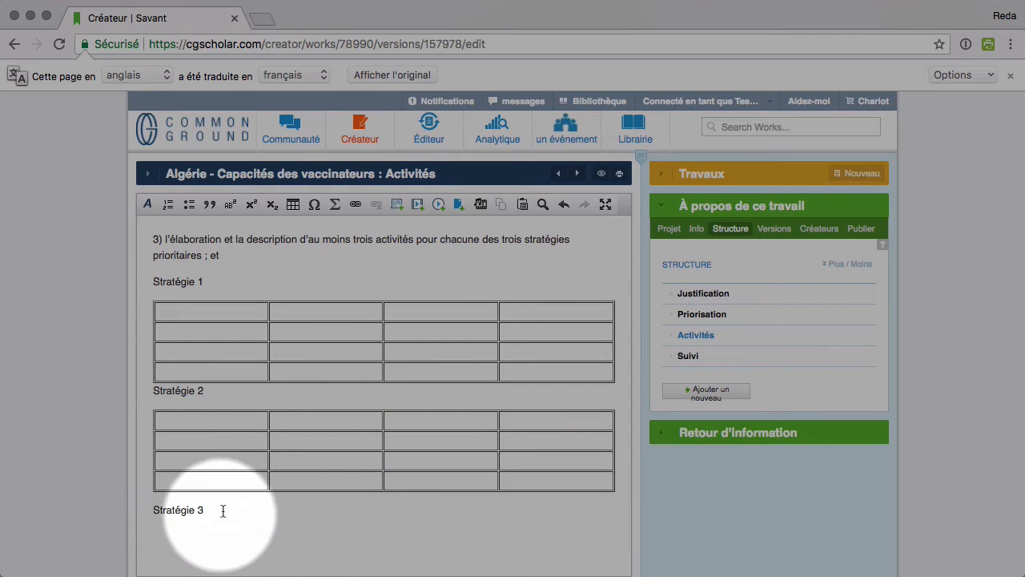
click(293, 204)
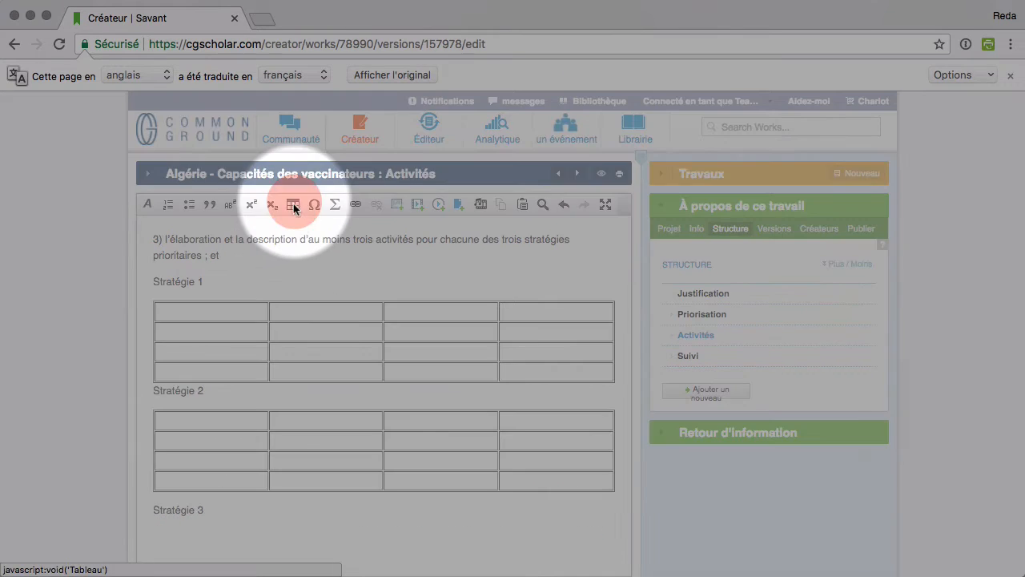
click(431, 249)
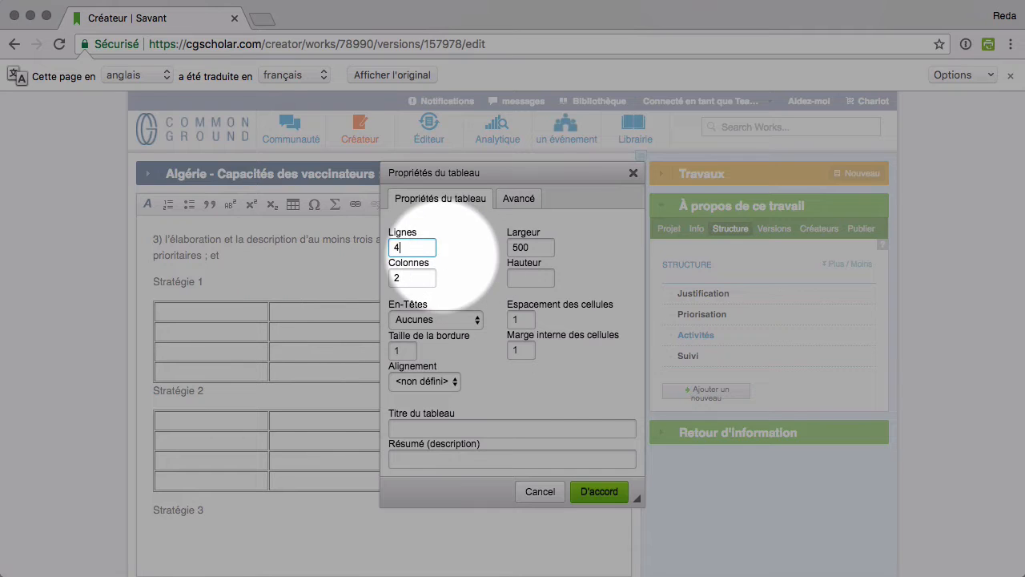
key(Tab)
key(Tab)
key(shift+Tab)
text(4)
key(Tab)
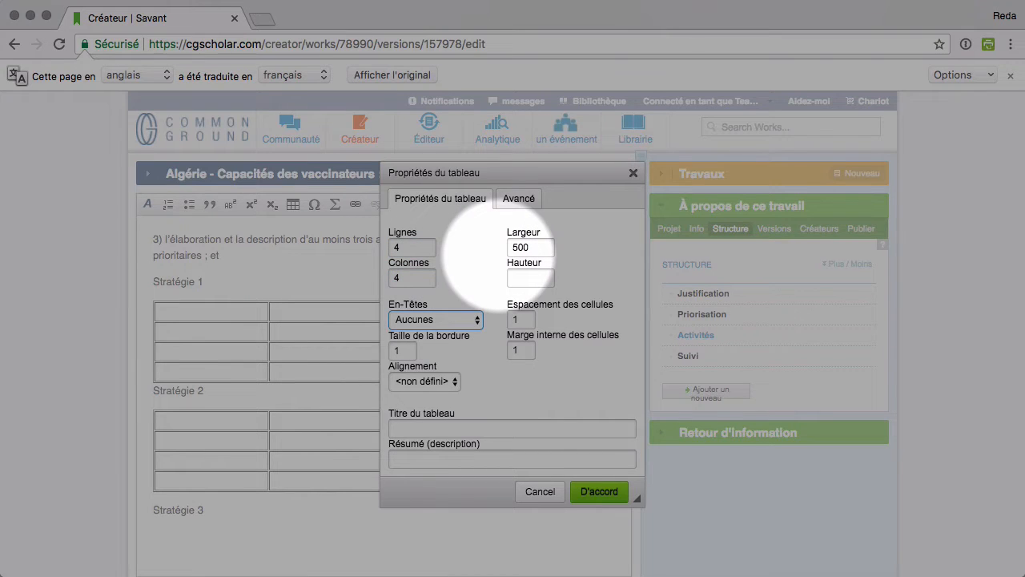
double_click(516, 249)
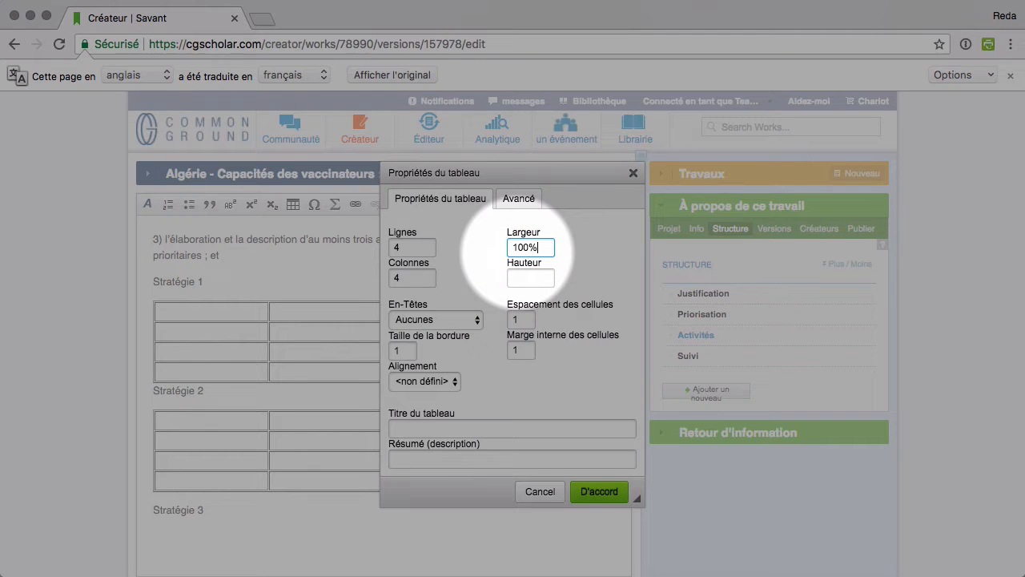
click(414, 319)
click(438, 356)
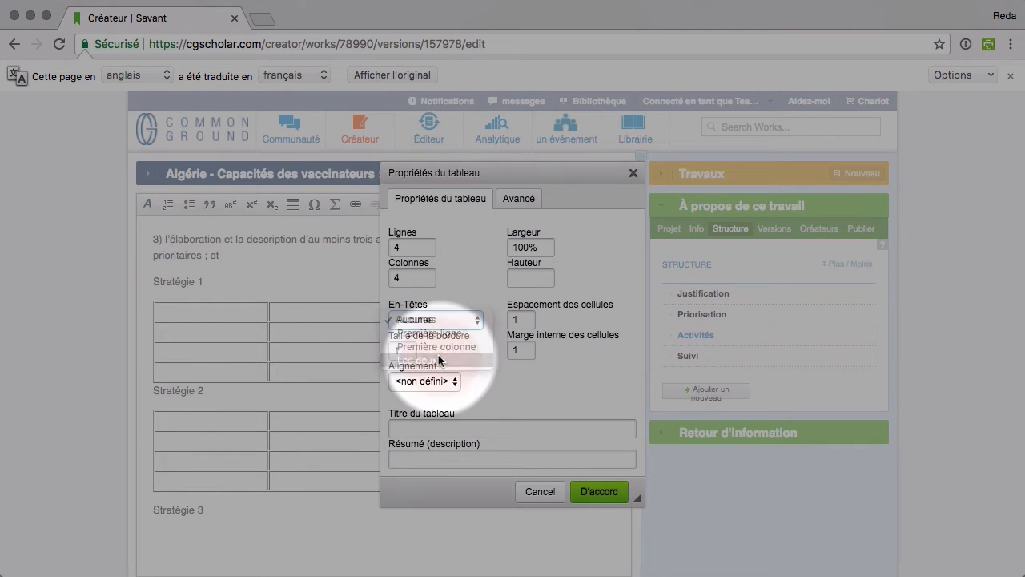
click(601, 490)
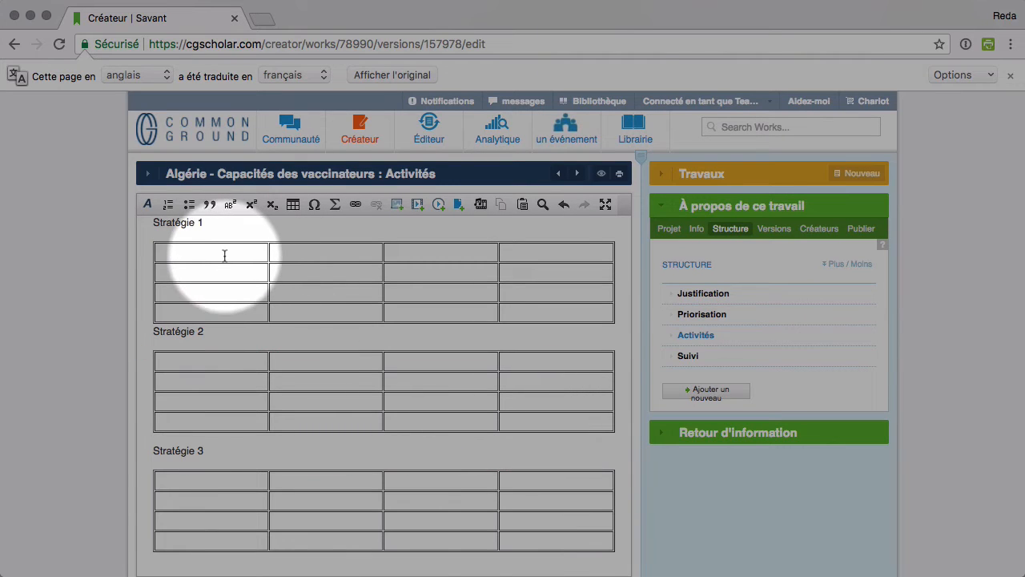
- Fill the header row of the Stratégie 1 table with "Activités", "Détails", "Soutiens" and "Intégration"
click(224, 254)
text(Activités)
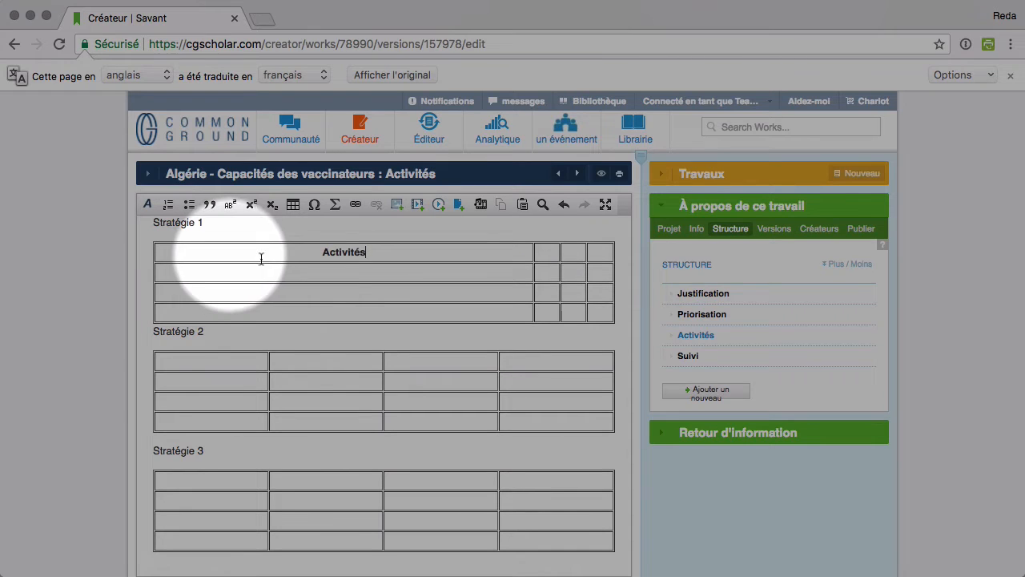
click(548, 251)
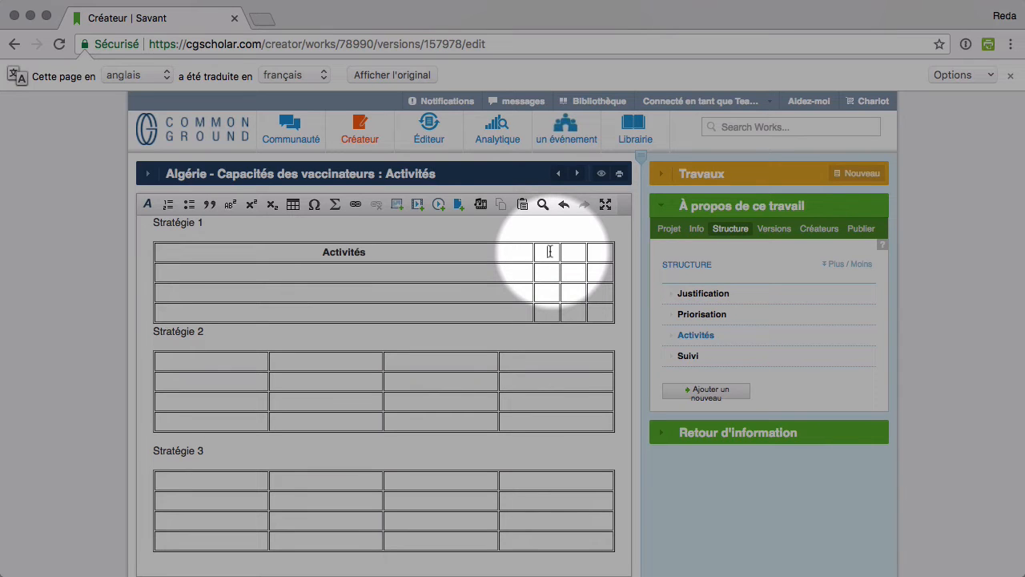
text(Détails)
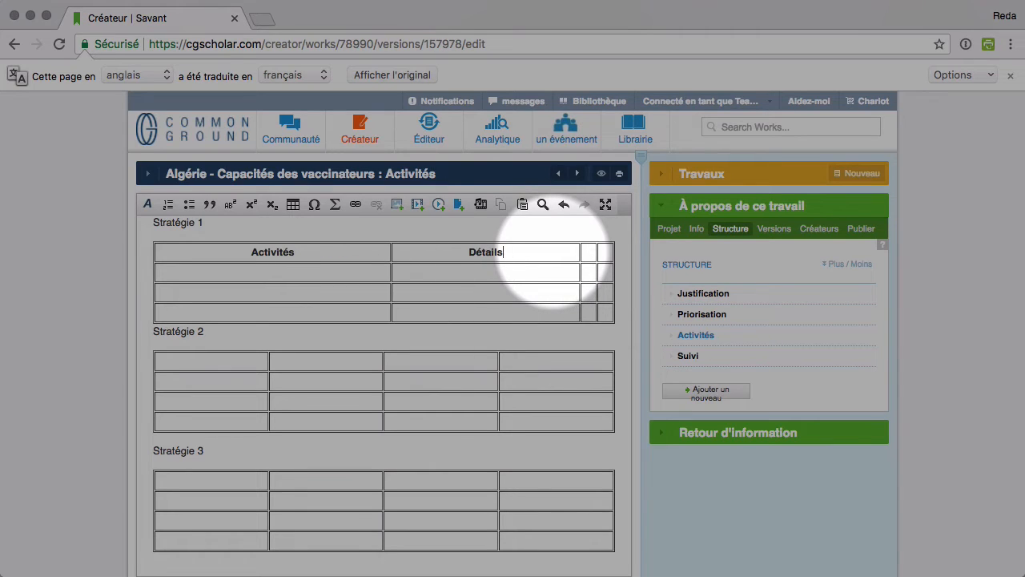
click(589, 253)
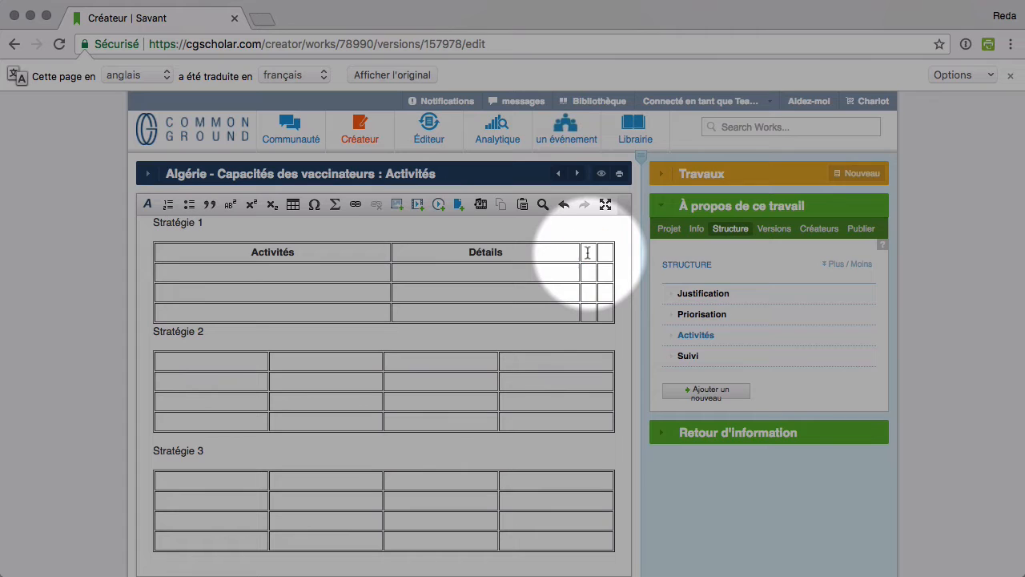
text(Soutiens)
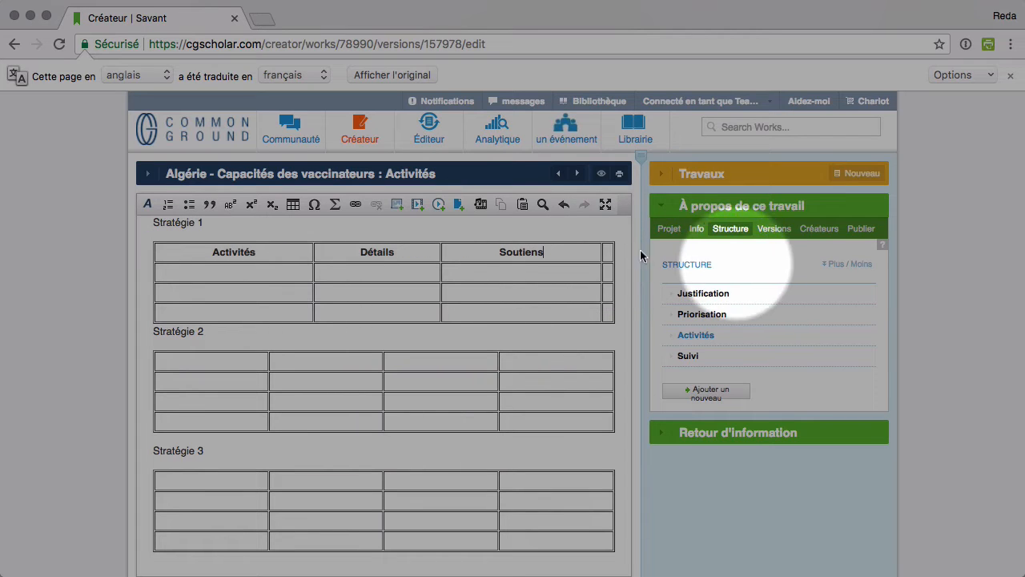
click(607, 253)
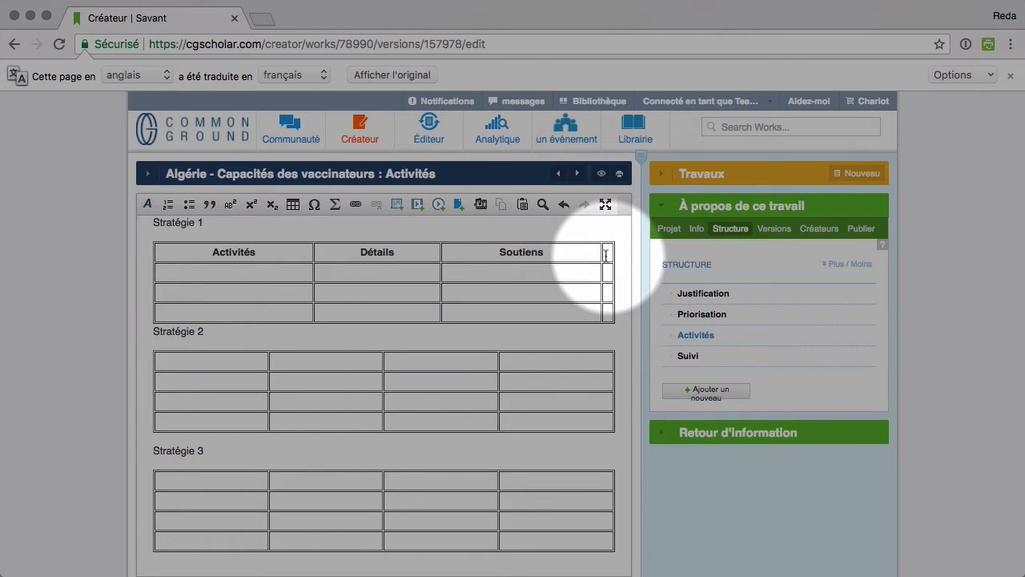
text(Intégration)
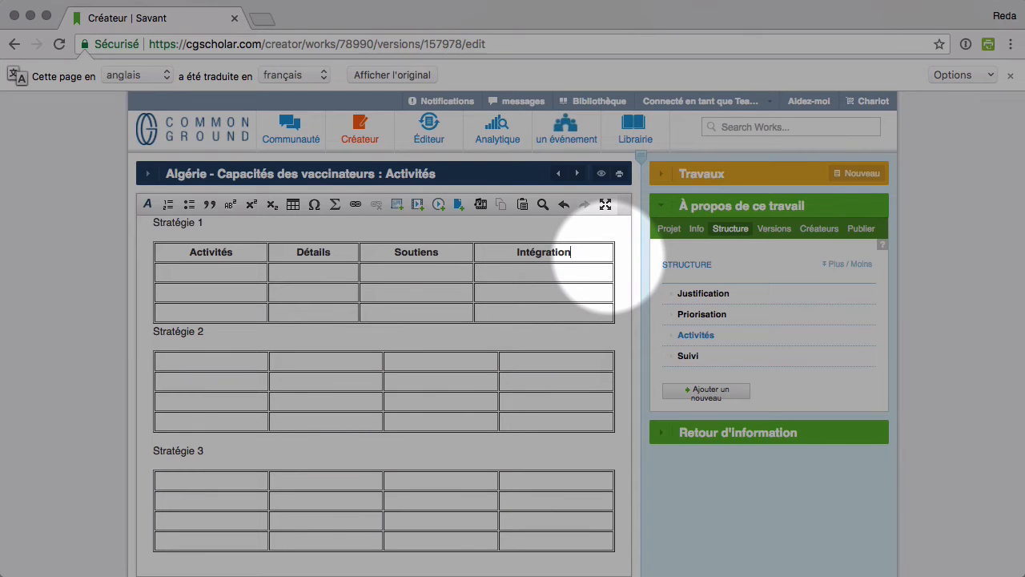
scroll(384, 297, up, 1)
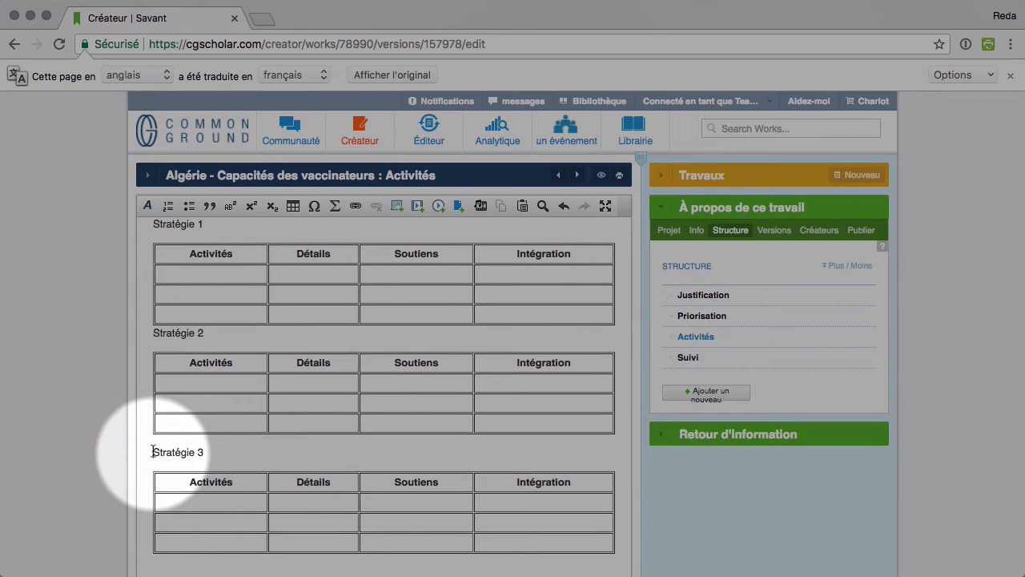
- Insert a blank line above the "Stratégie 3" heading to separate it from the Stratégie 2 table
click(153, 451)
key(Return)
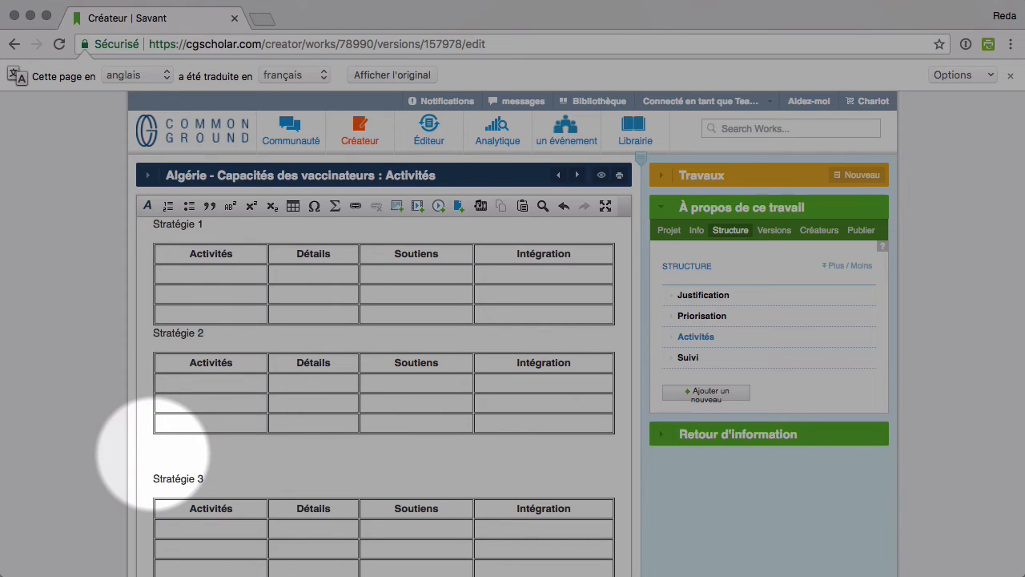
click(152, 453)
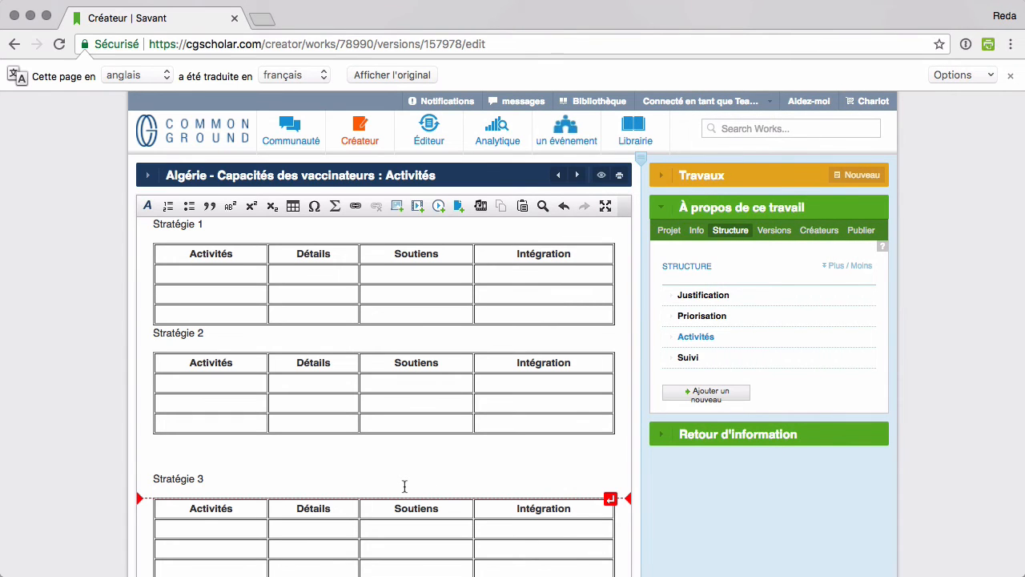
- Switch to "WHO GRISP rubric 1.1-FRENCH.pdf" and review the "Planification des activités" instructions from the start of page 6
key(super+Tab)
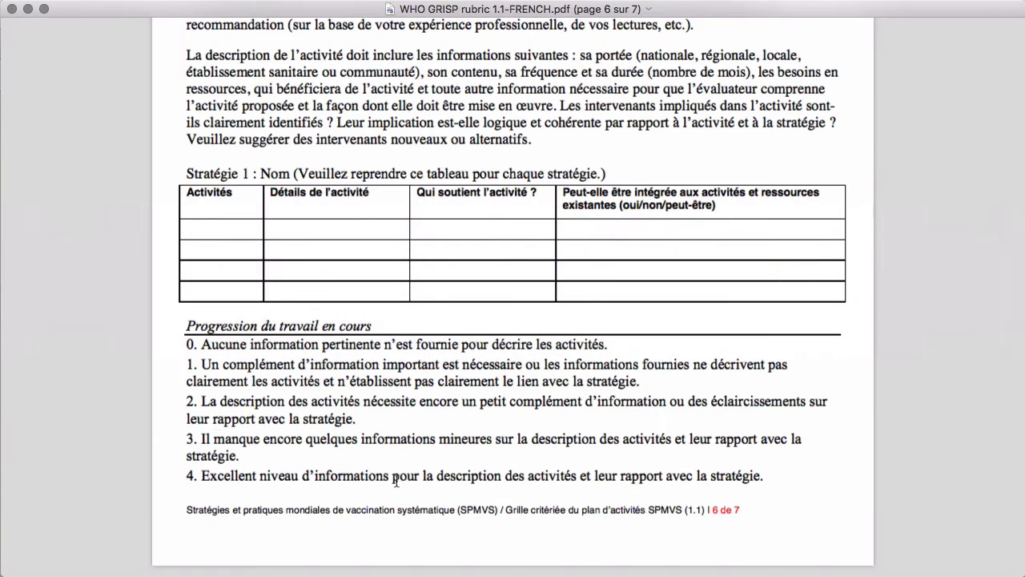
scroll(378, 387, up, 10)
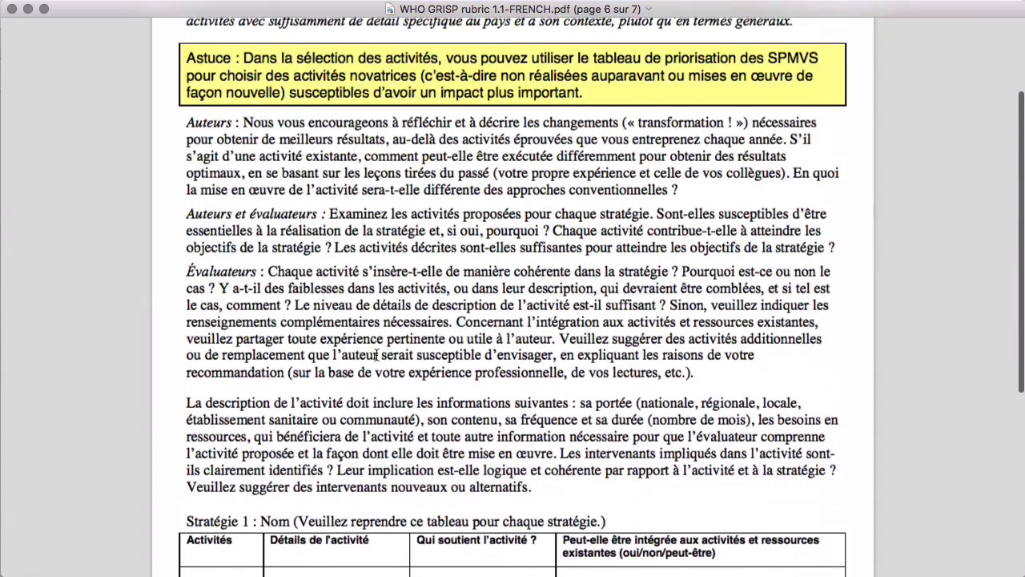
scroll(376, 356, up, 4)
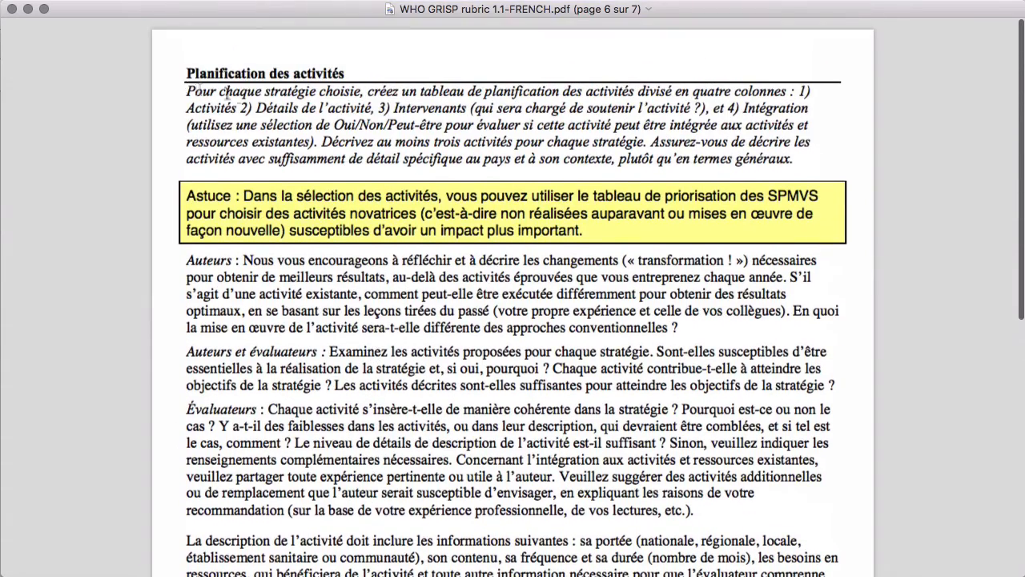
- Return to the work in the browser, open "Retour d'information", and review the rubric criteria through to "Planification des activités"
key(super+Tab)
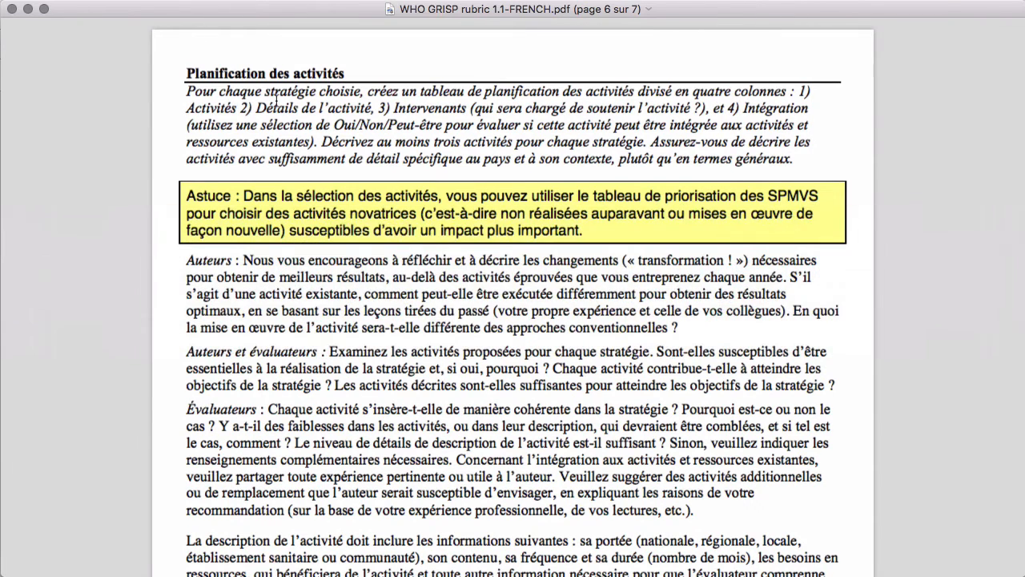
key(super+Tab)
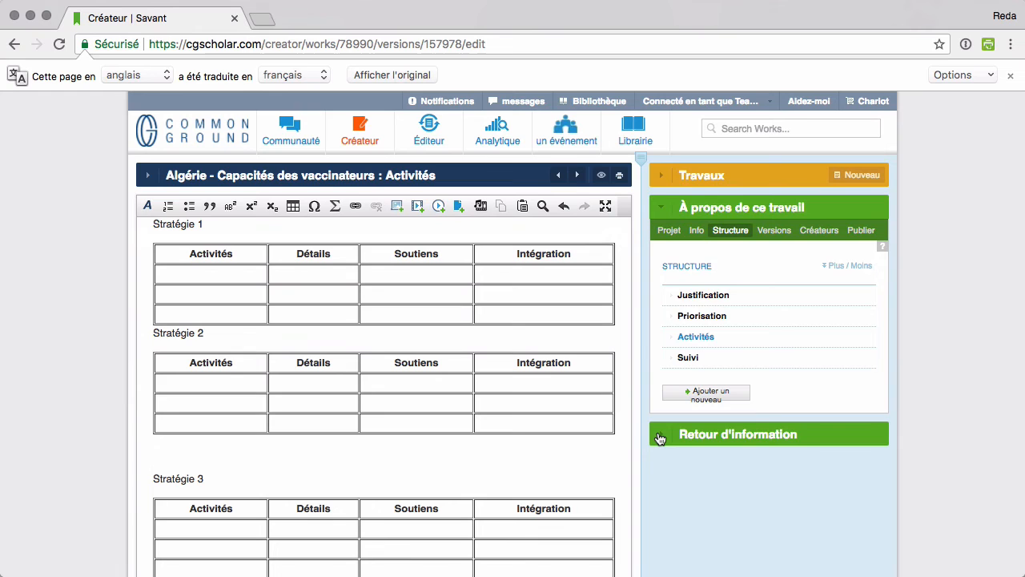
click(659, 438)
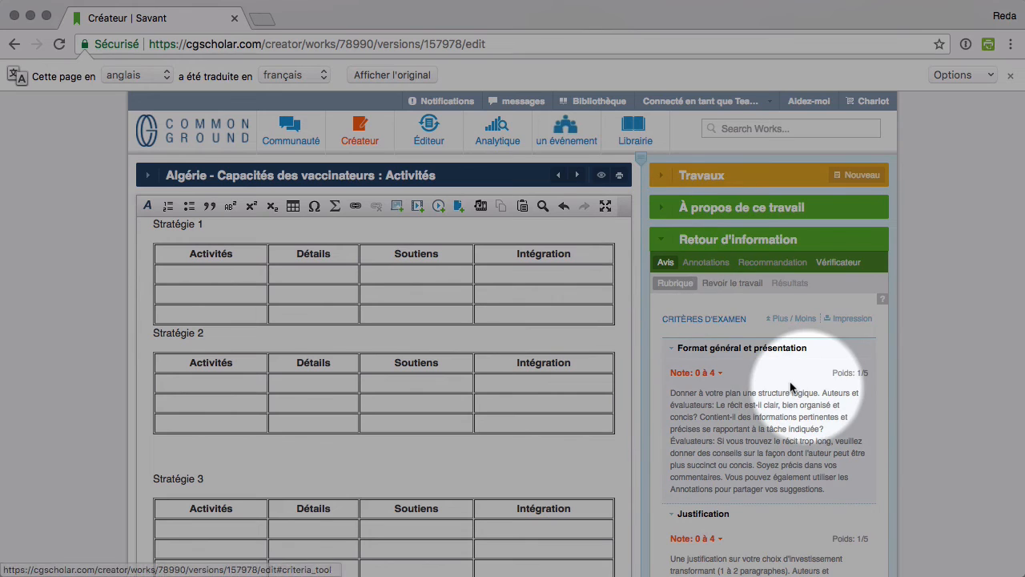
scroll(784, 386, up, 5)
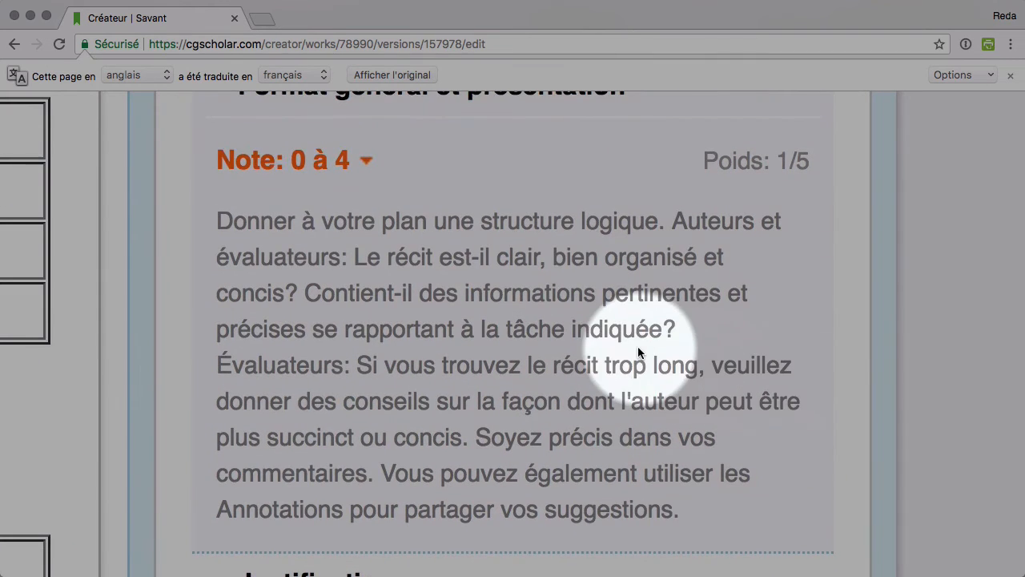
scroll(639, 353, up, 2)
scroll(637, 346, up, 3)
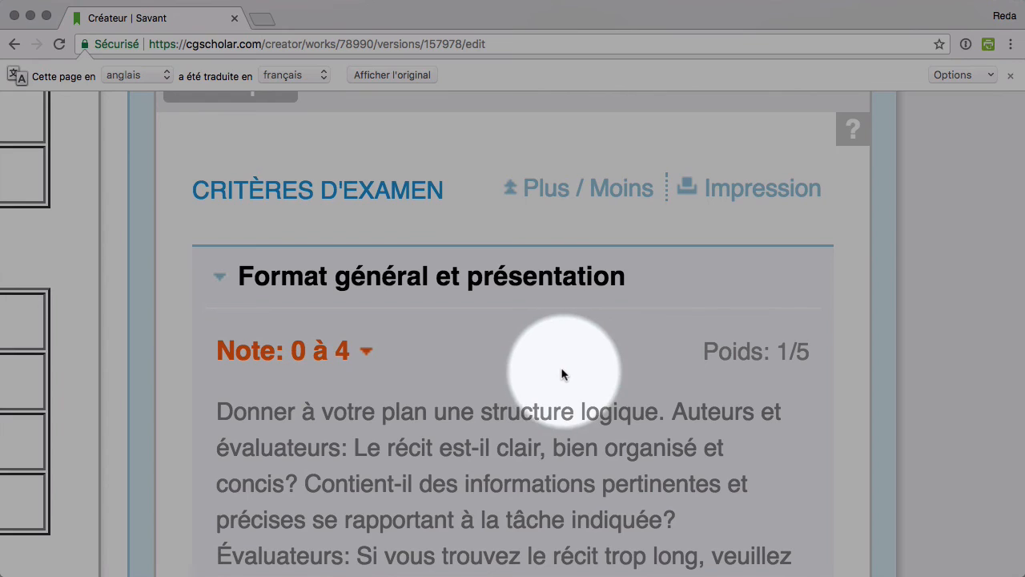
scroll(563, 378, down, 3)
scroll(564, 380, down, 15)
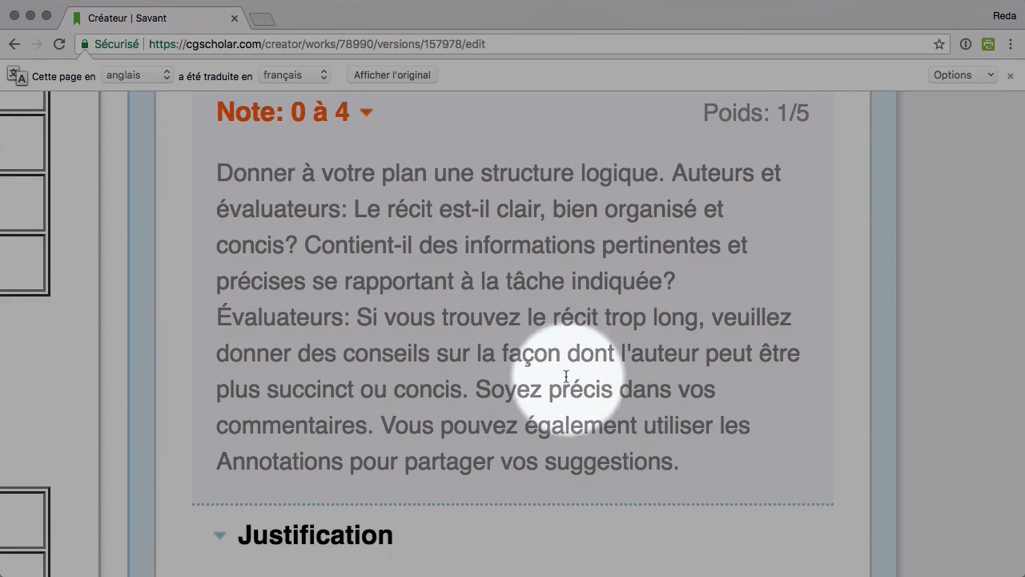
scroll(574, 377, down, 15)
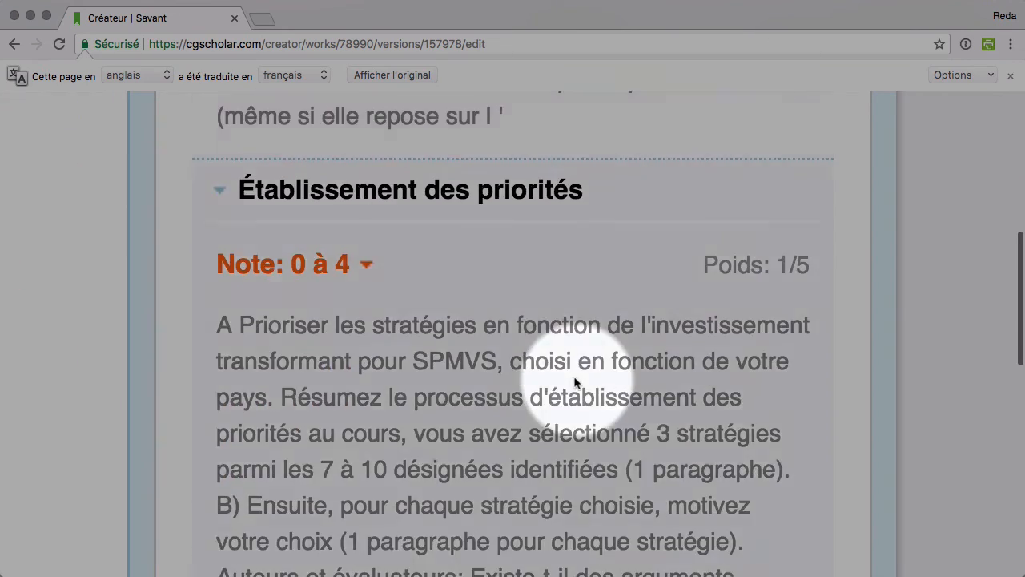
scroll(574, 382, down, 5)
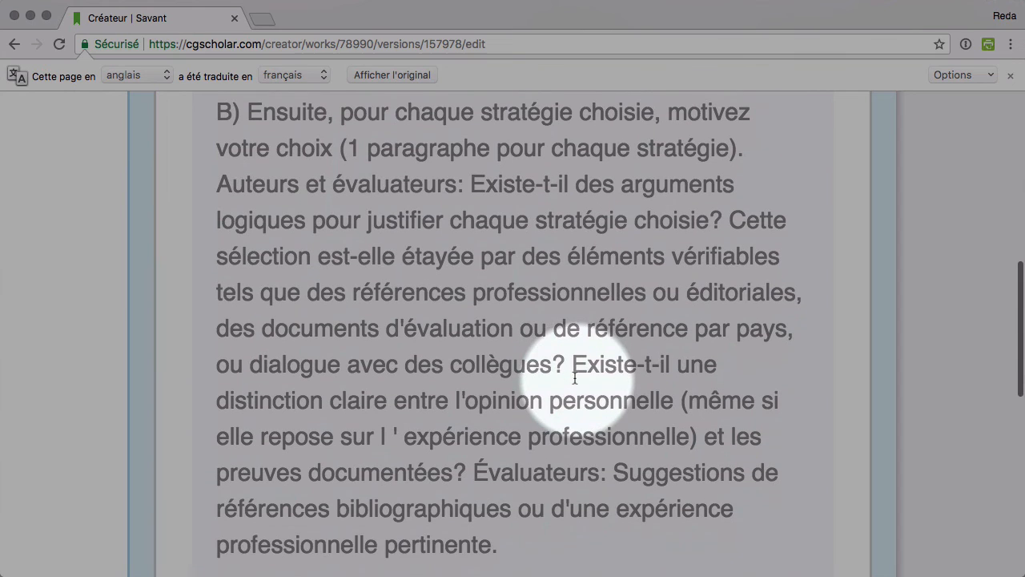
scroll(574, 377, down, 5)
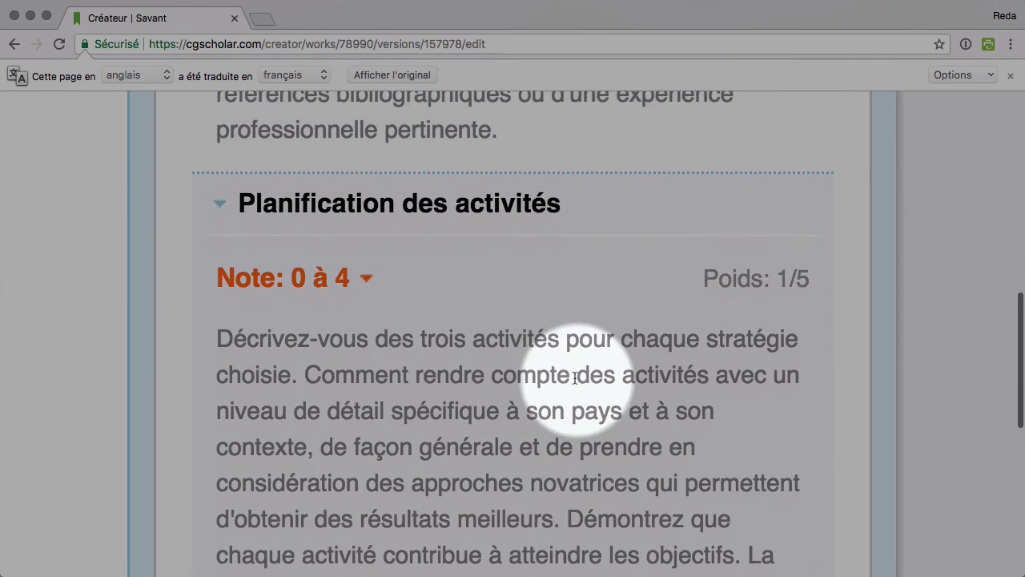